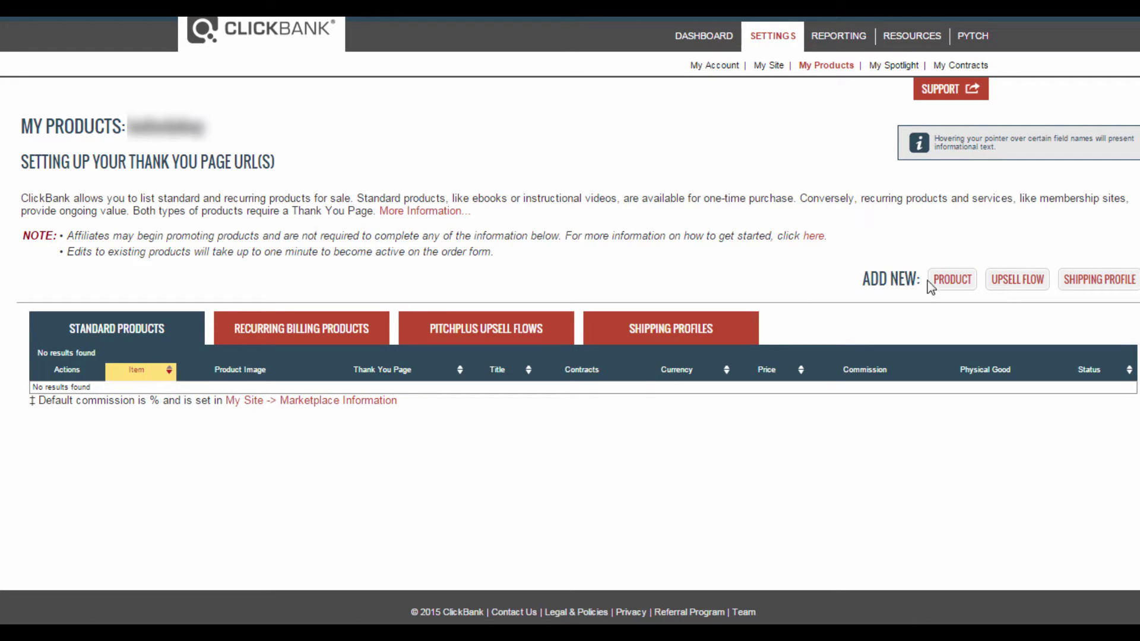
Start adding a new product from the empty My Products list
left_click(947, 284)
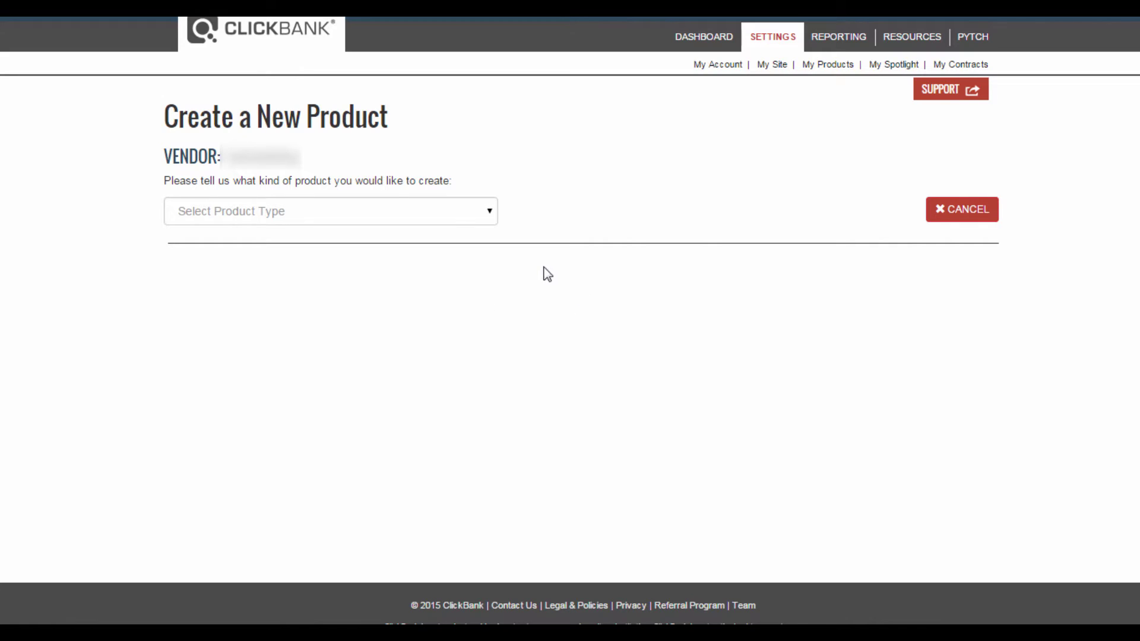
Choose One-Time Digital Product as the new product's type
left_click(487, 212)
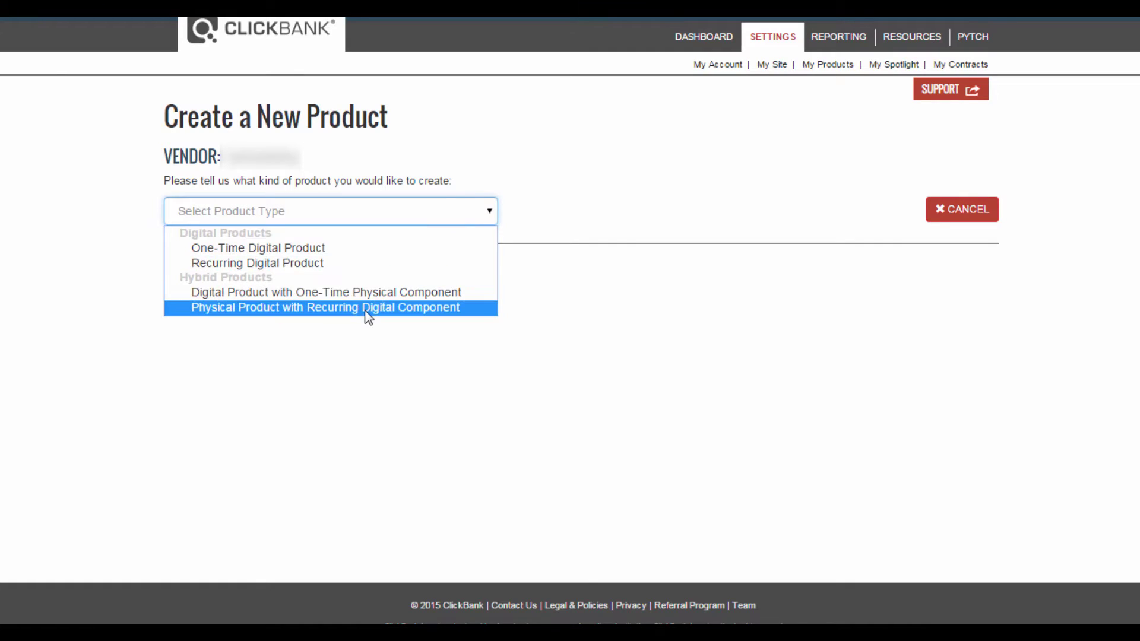
left_click(305, 248)
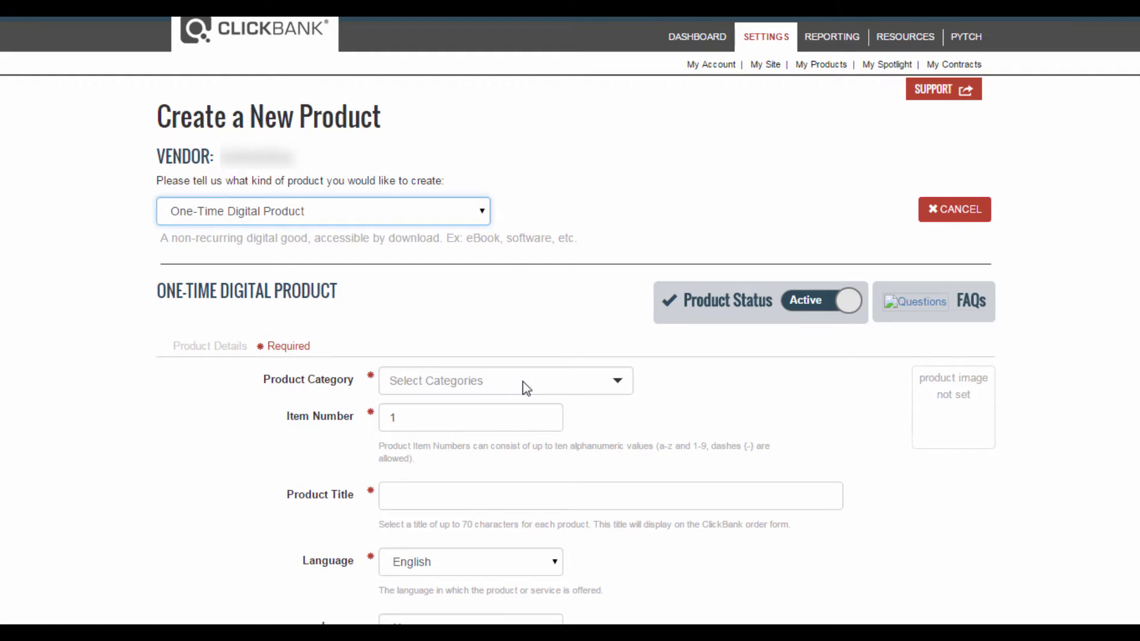
left_click(598, 389)
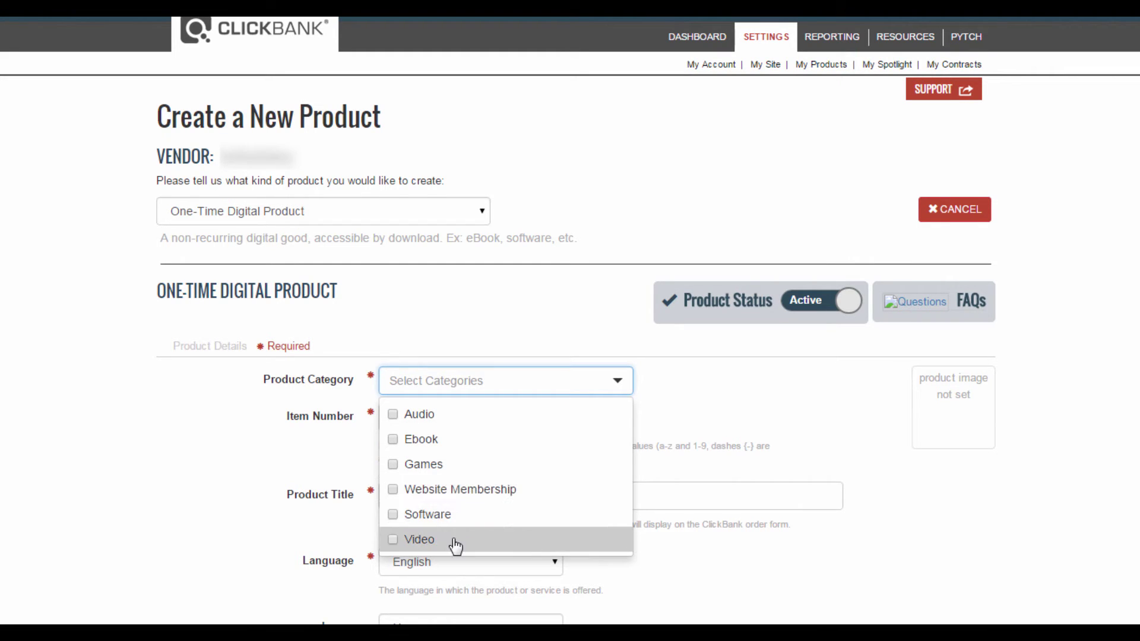
Set the category to Ebook, item number to 1, and product title to 'Test'
left_click(424, 444)
left_click(469, 420)
type("1")
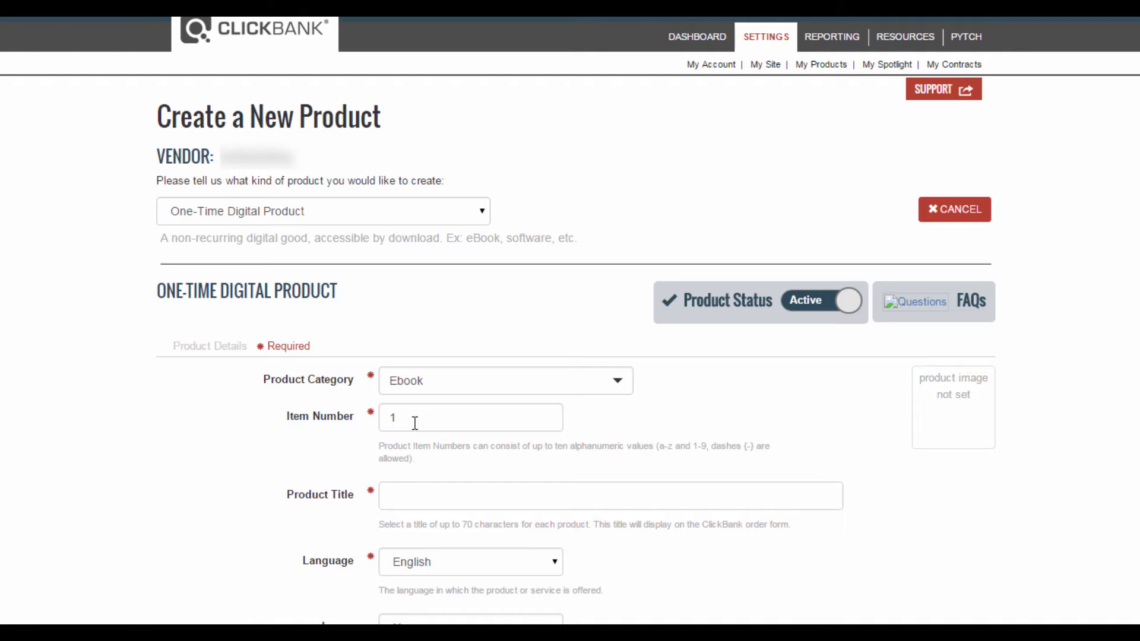
left_click(434, 493)
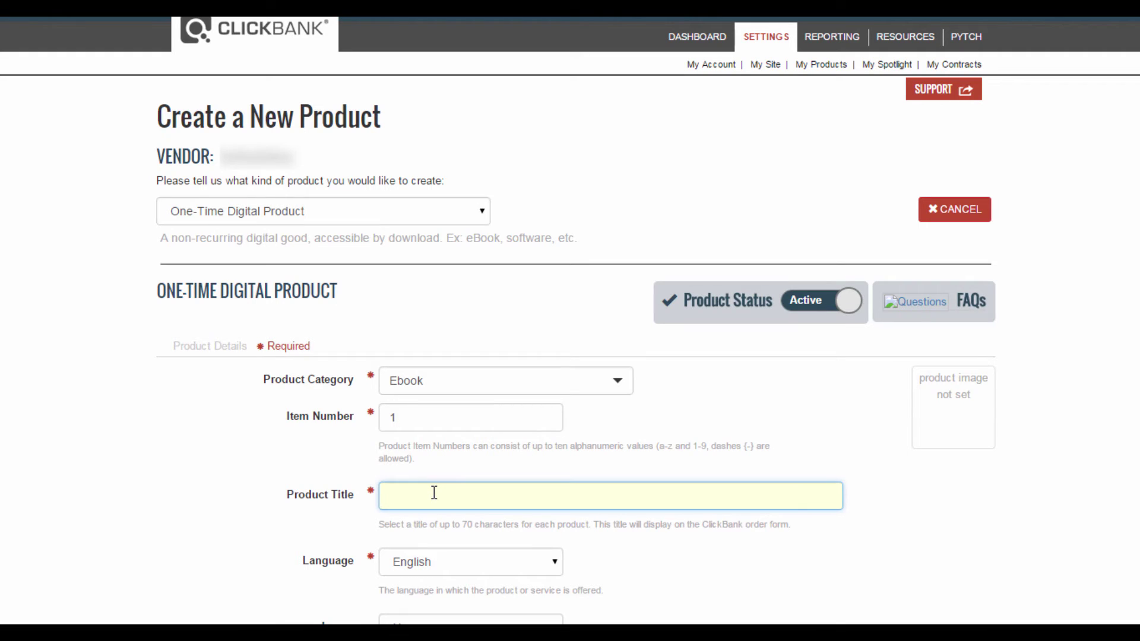
type("Test")
left_click(624, 529)
Keep English as the product language and None as the order-form image
scroll(624, 529, "down", 4)
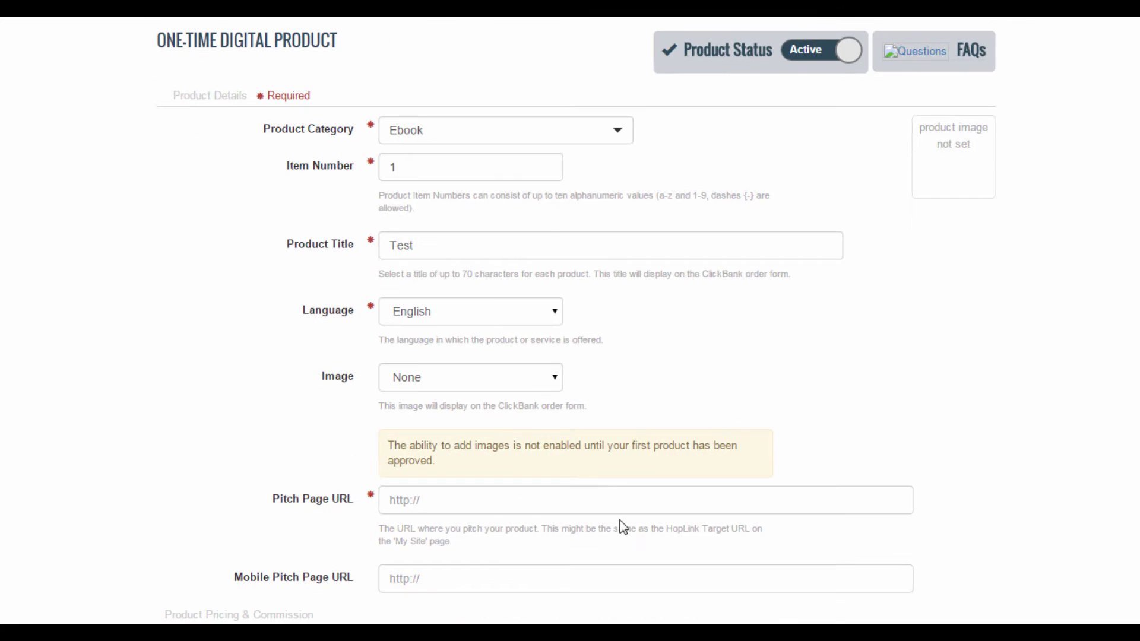
left_click(533, 322)
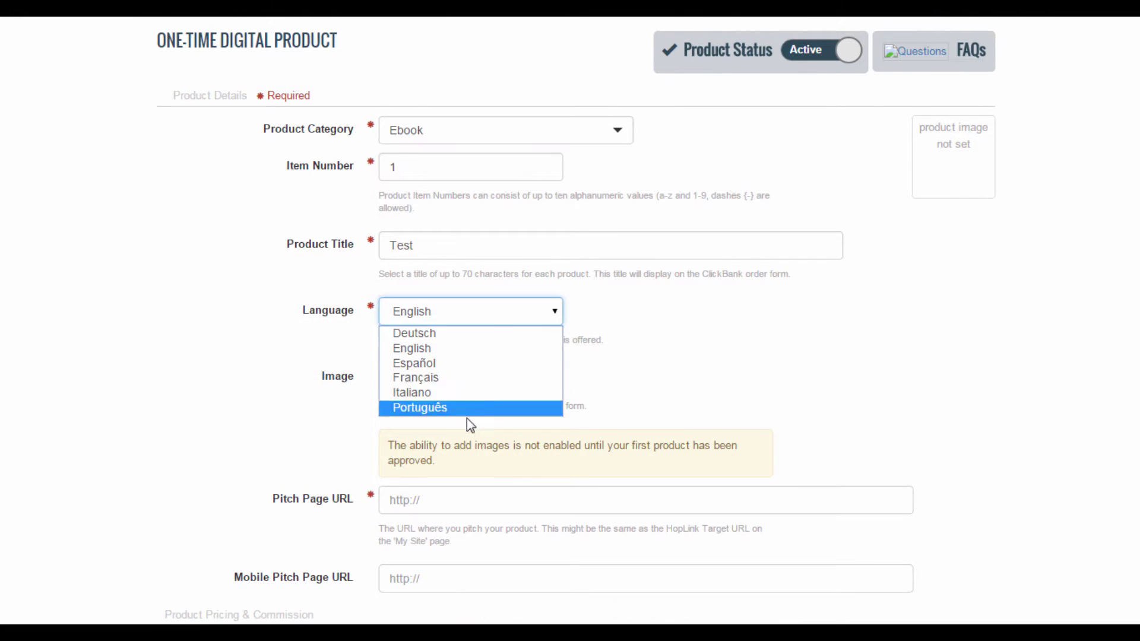
left_click(488, 316)
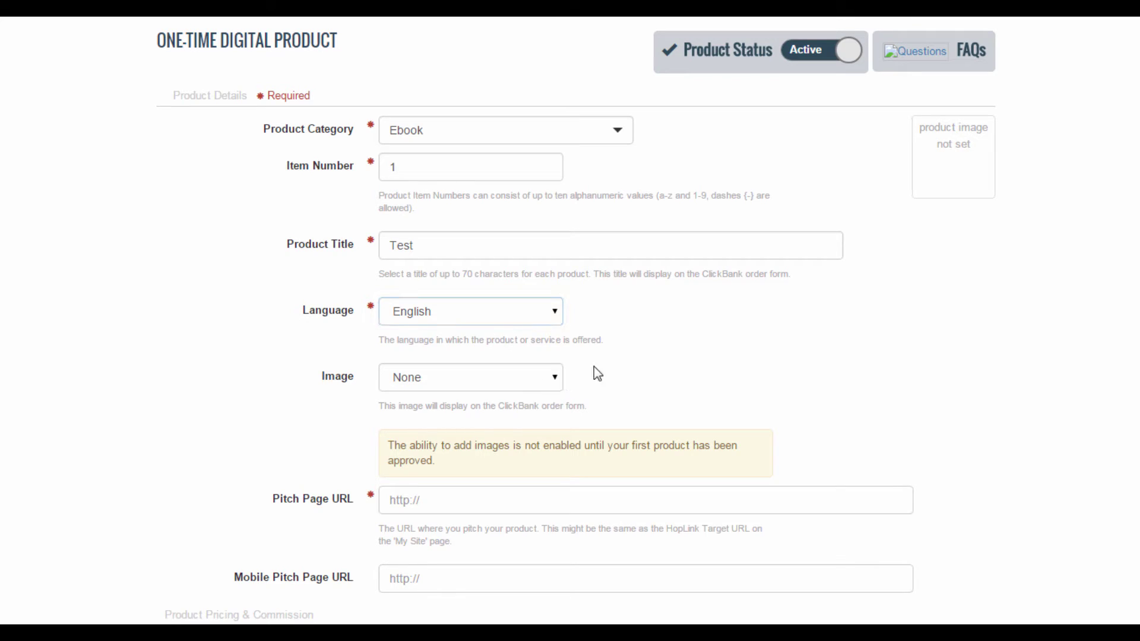
left_click(549, 383)
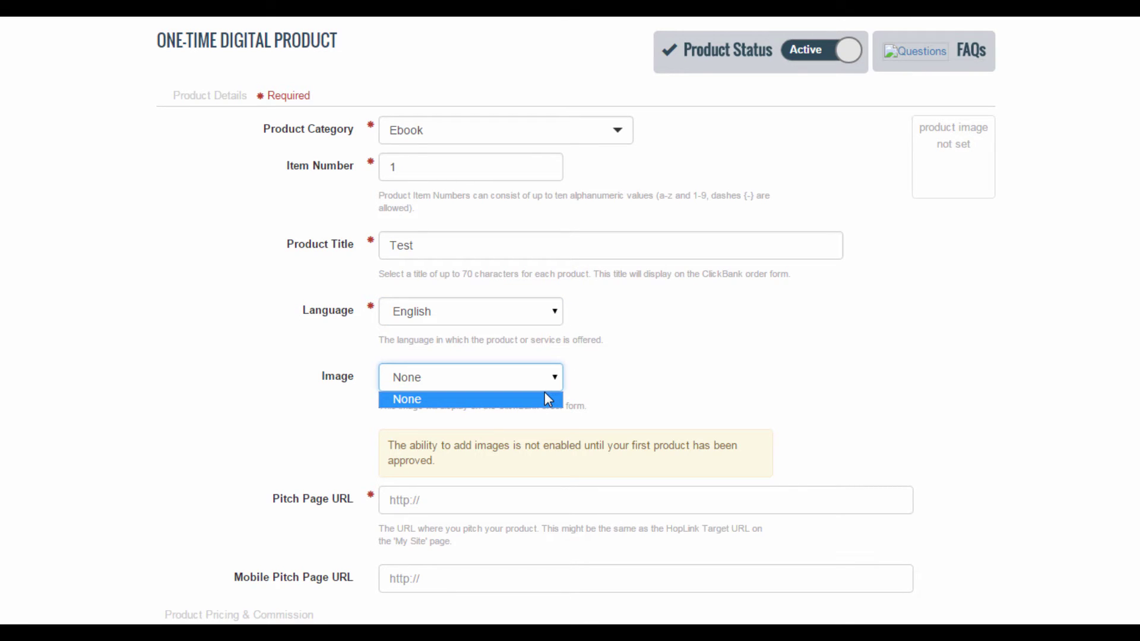
left_click(554, 382)
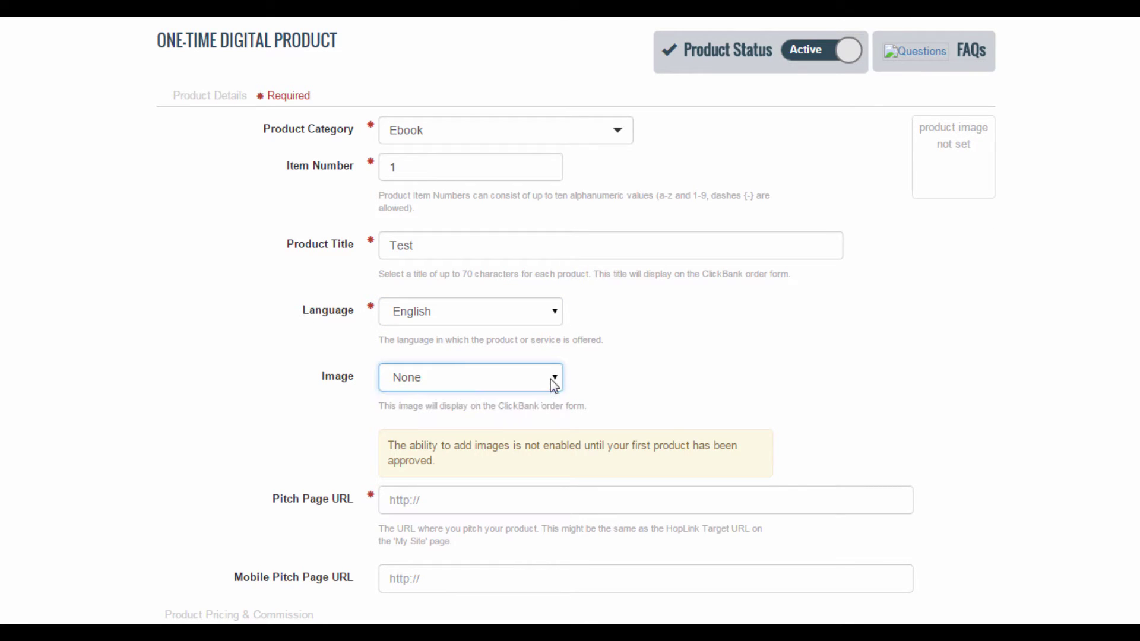
Enter pitch page test.com/product, keep US Dollar currency, and set the price to 9.99
scroll(629, 380, "down", 2)
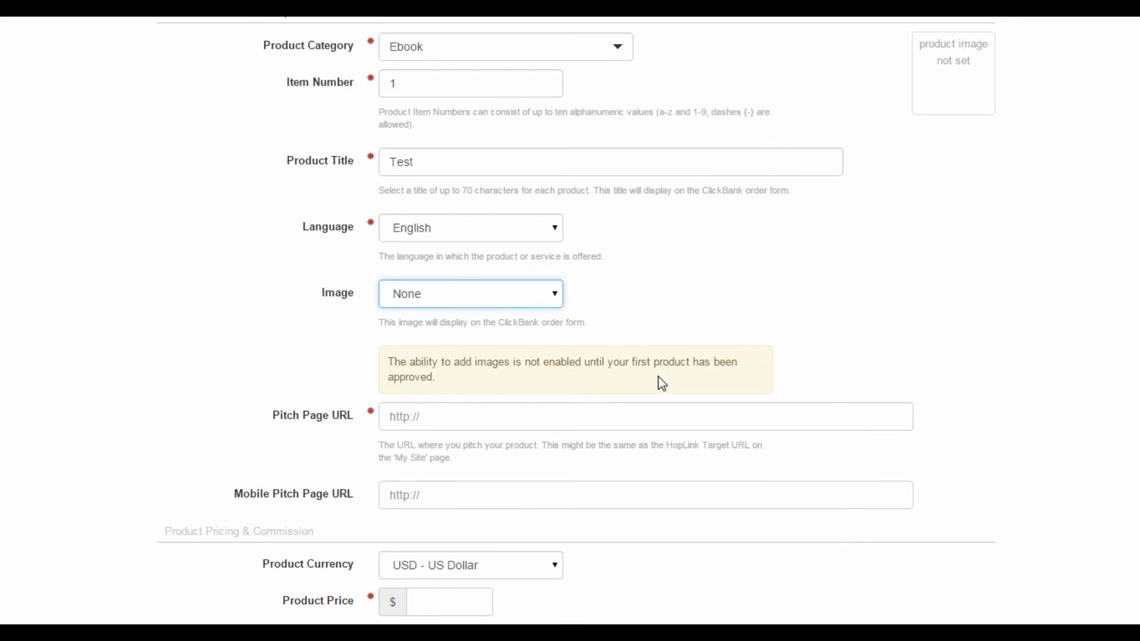
left_click(443, 416)
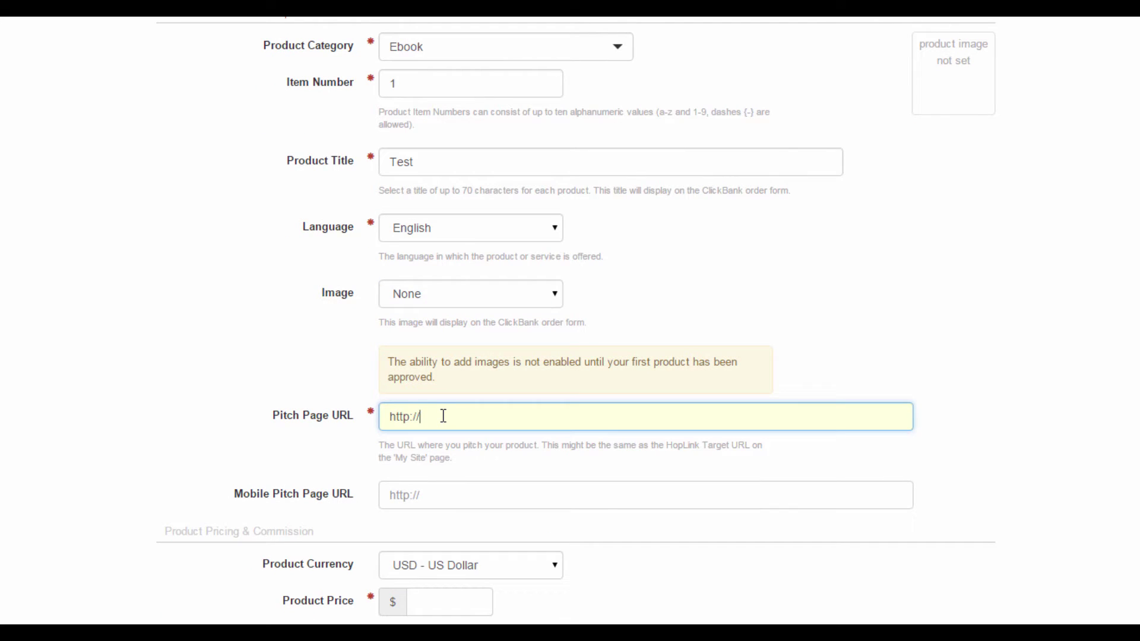
type("test.com/product")
scroll(532, 415, "down", 3)
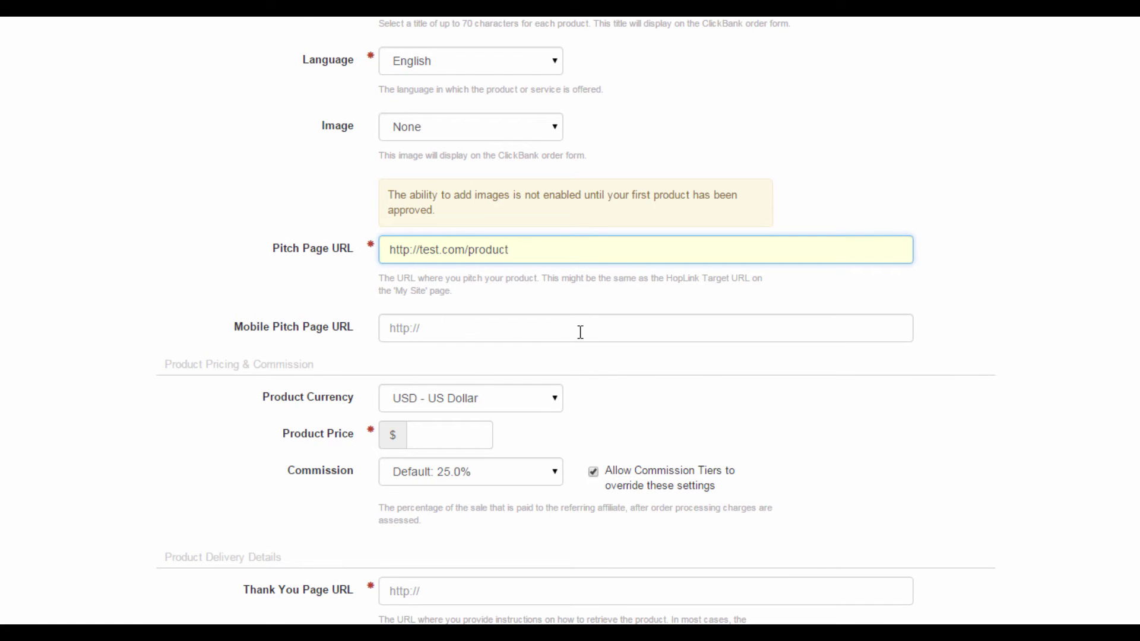
scroll(581, 332, "down", 2)
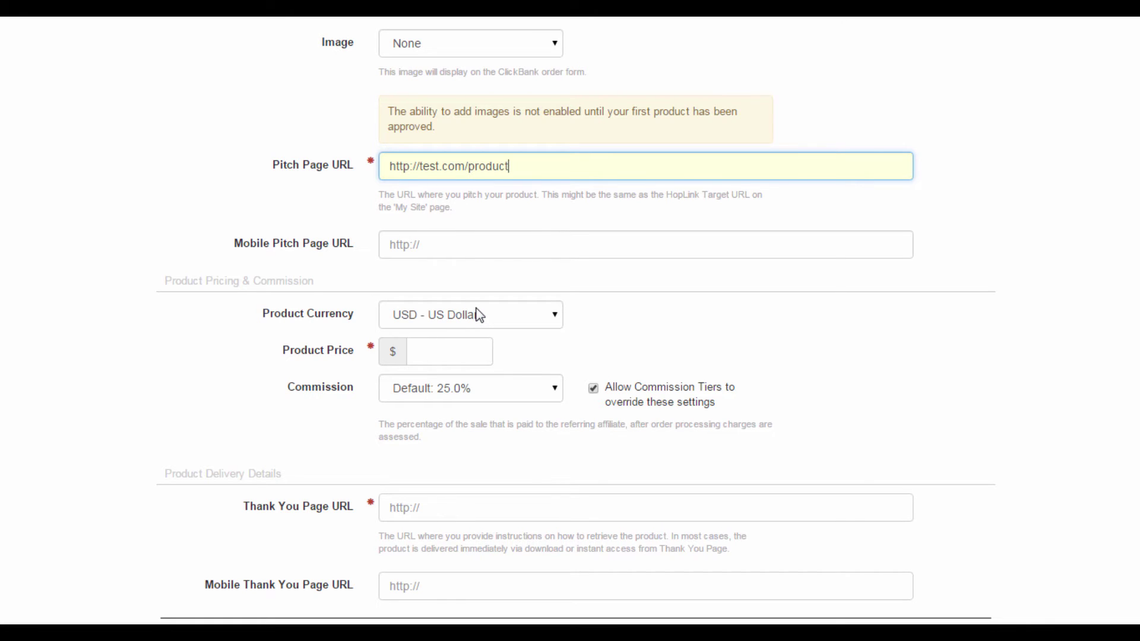
left_click(519, 313)
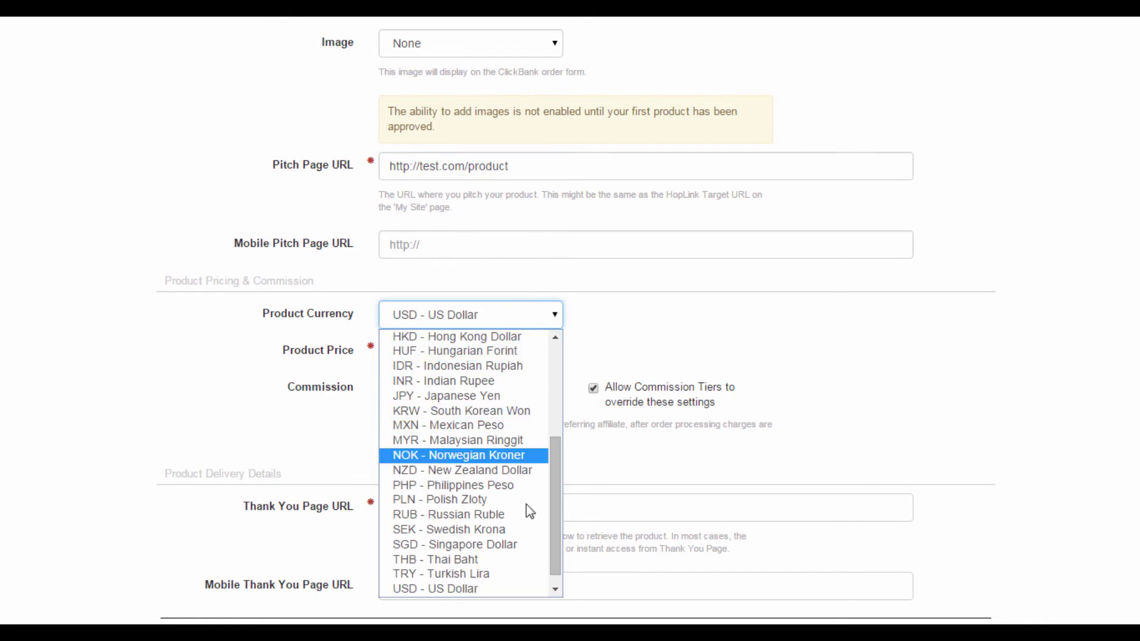
left_click(501, 588)
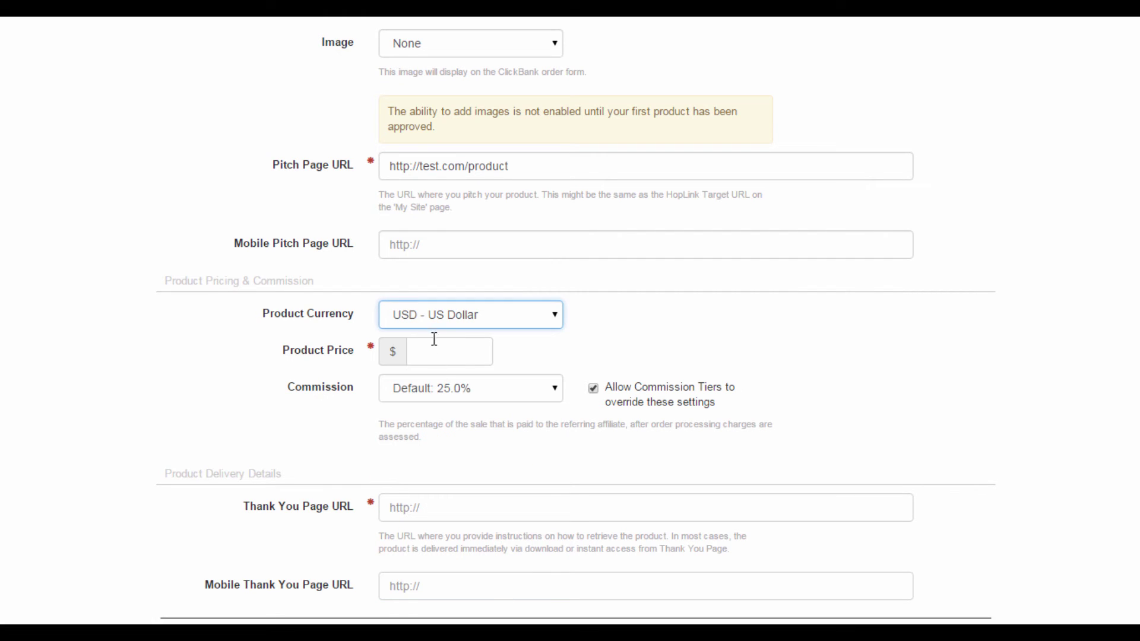
left_click(461, 362)
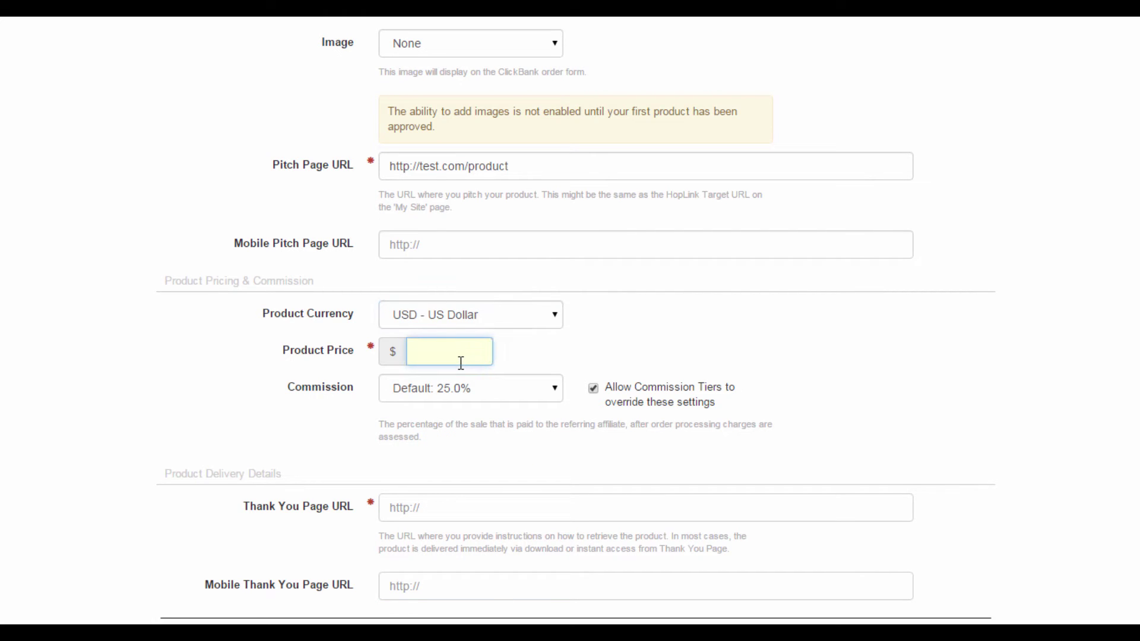
type("9.99")
Keep the default 25.0% commission and set the Thank You Page to test.com/thankyou
left_click(557, 389)
left_click(487, 437)
left_click(510, 392)
left_click(519, 407)
scroll(520, 405, "down", 2)
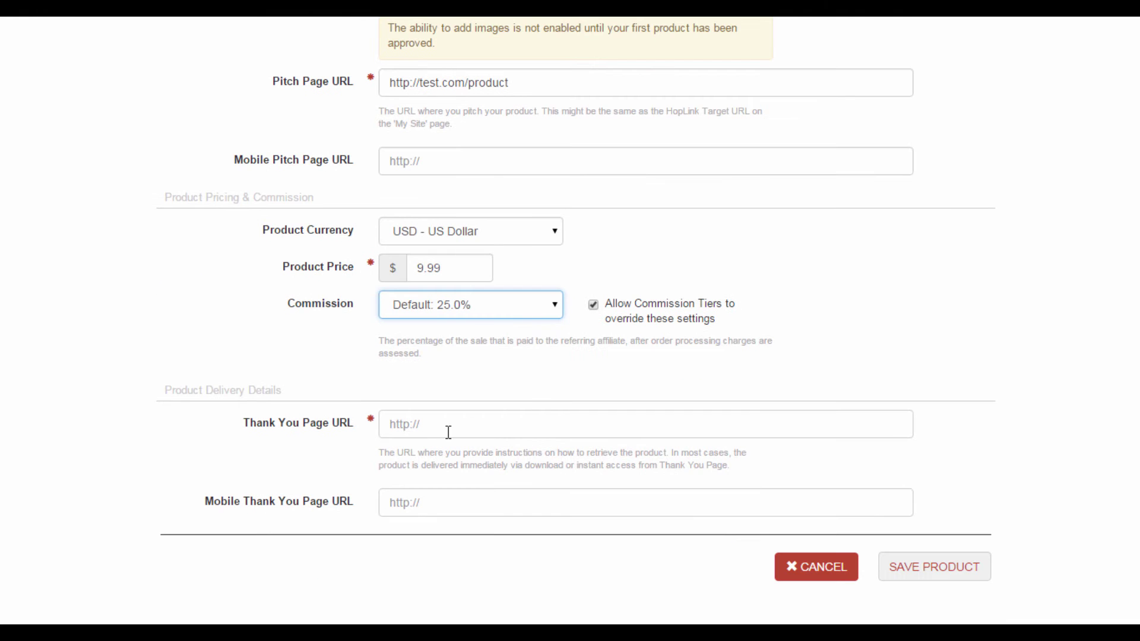
left_click(449, 433)
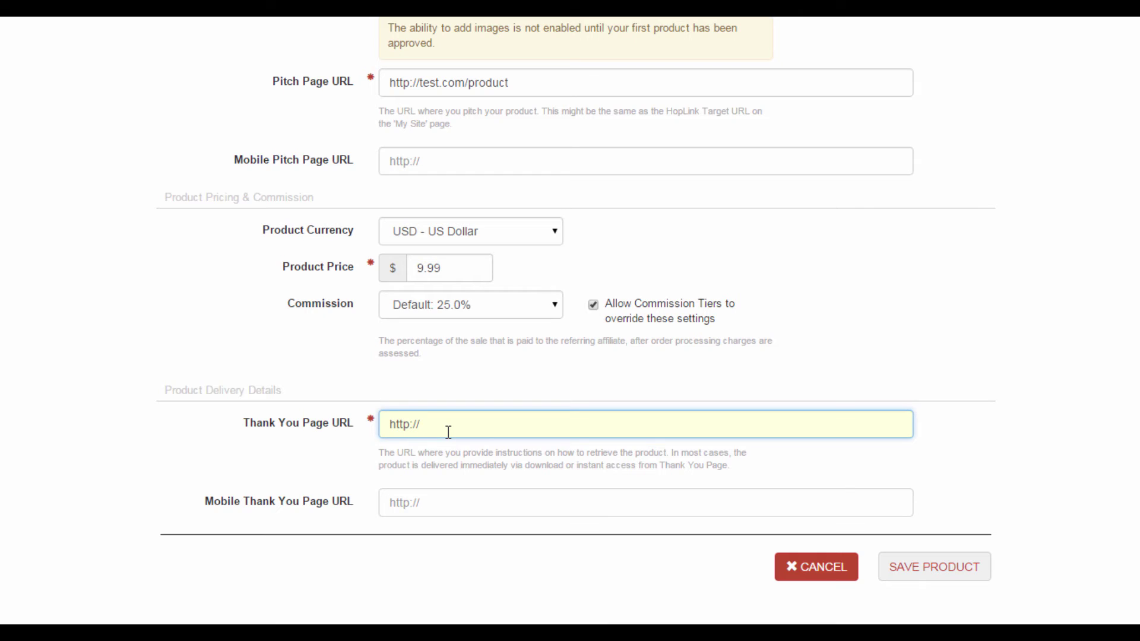
type("test.com/thankyou")
Save the Test product and open its approval request from the Status column
left_click(924, 569)
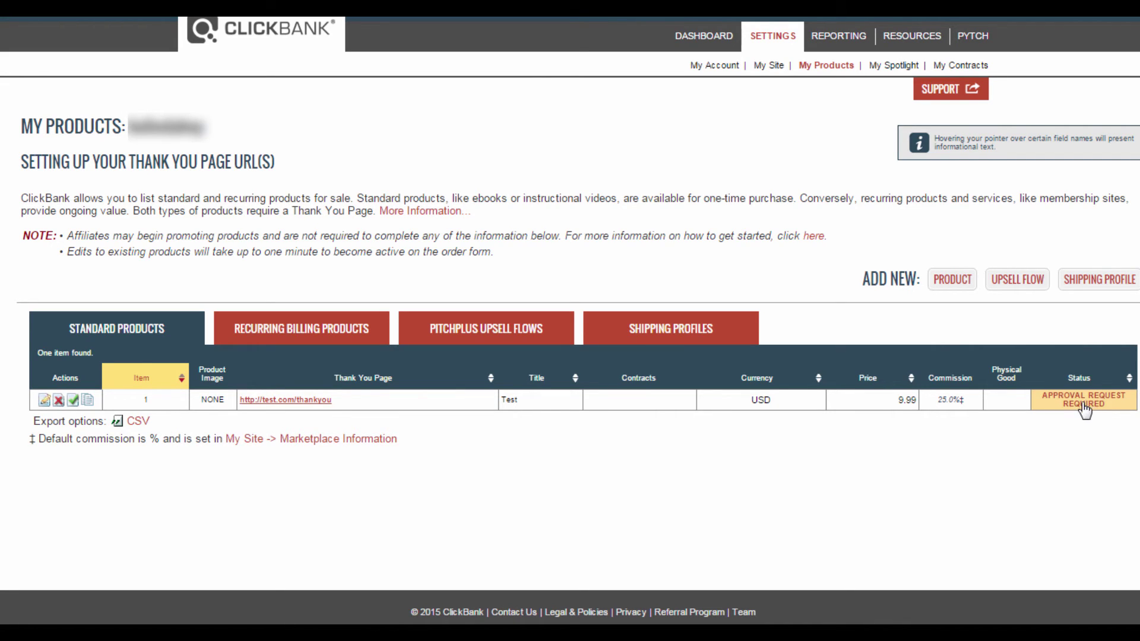
left_click(1085, 410)
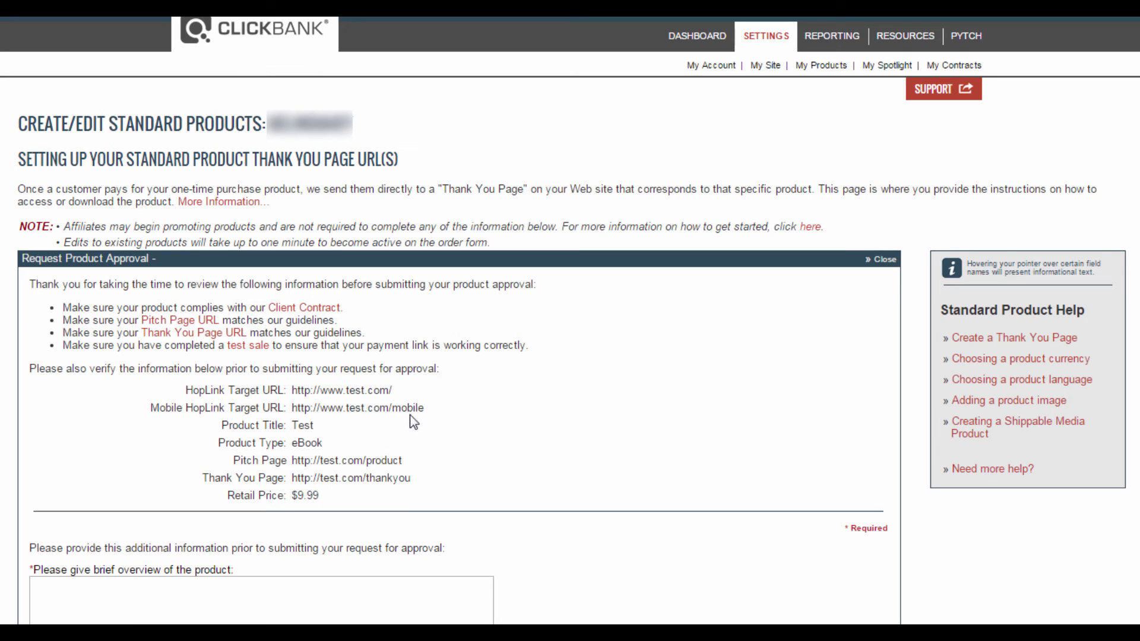
Enter 'Test' as the product overview and answer Yes to being the creator
scroll(442, 420, "down", 3)
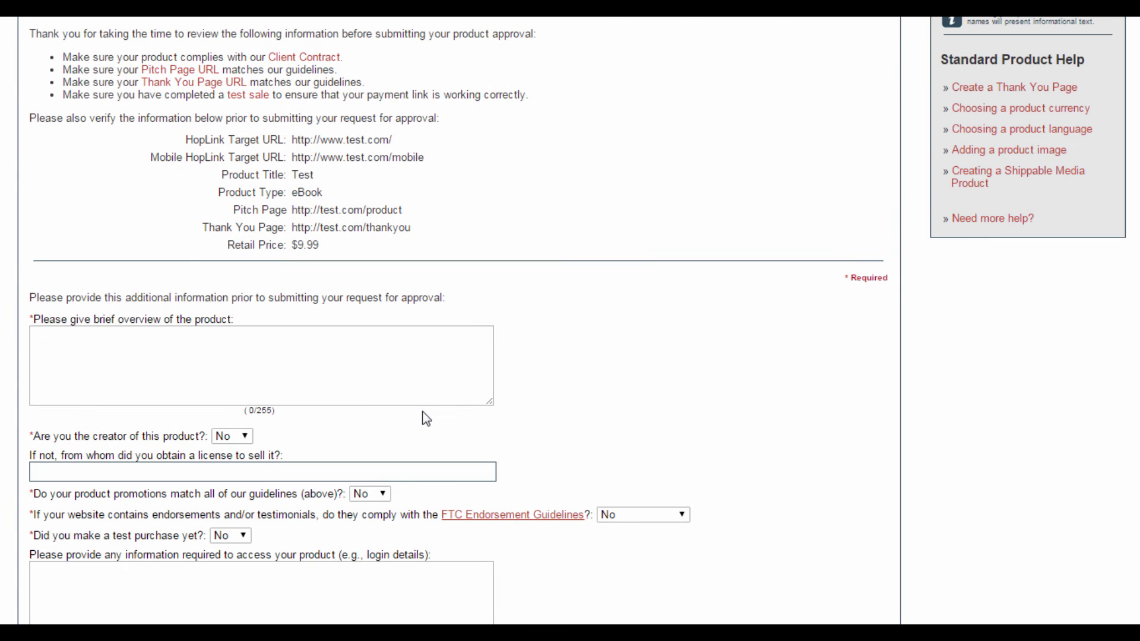
left_click(114, 362)
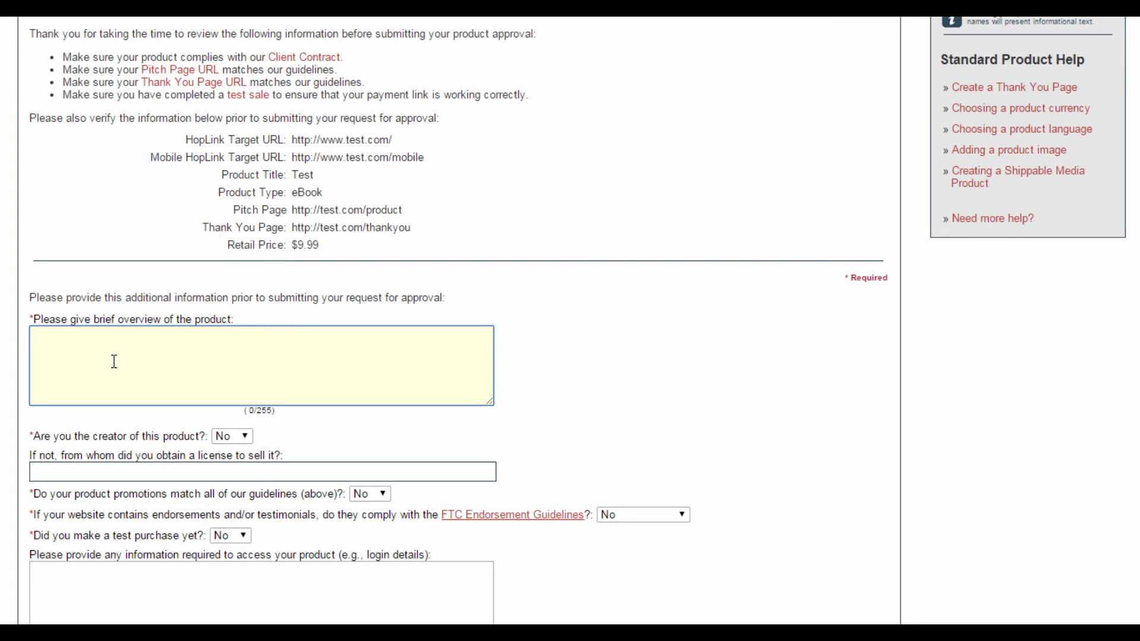
type("Test")
left_click(244, 437)
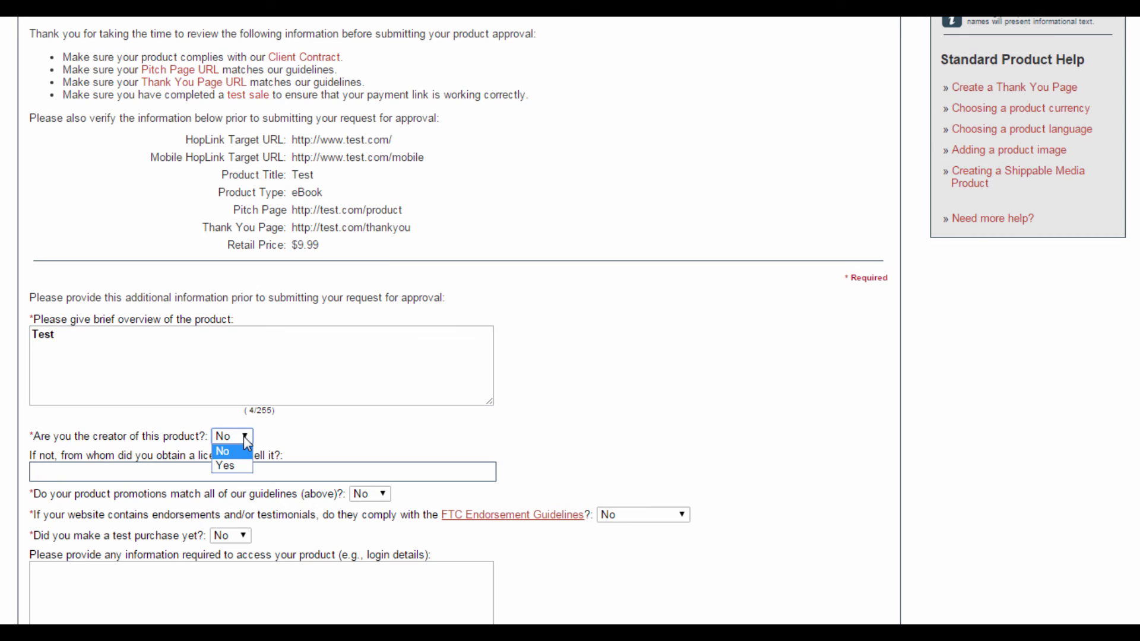
left_click(226, 466)
left_click(185, 469)
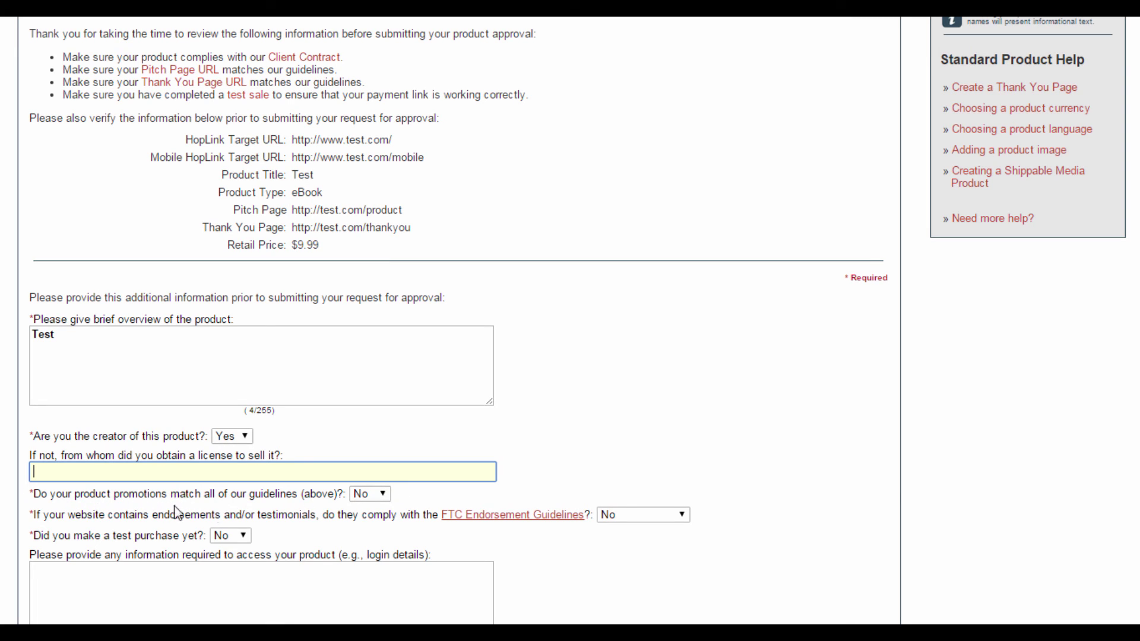
Answer Yes to the guidelines, FTC endorsement, and test purchase questions
left_click(383, 497)
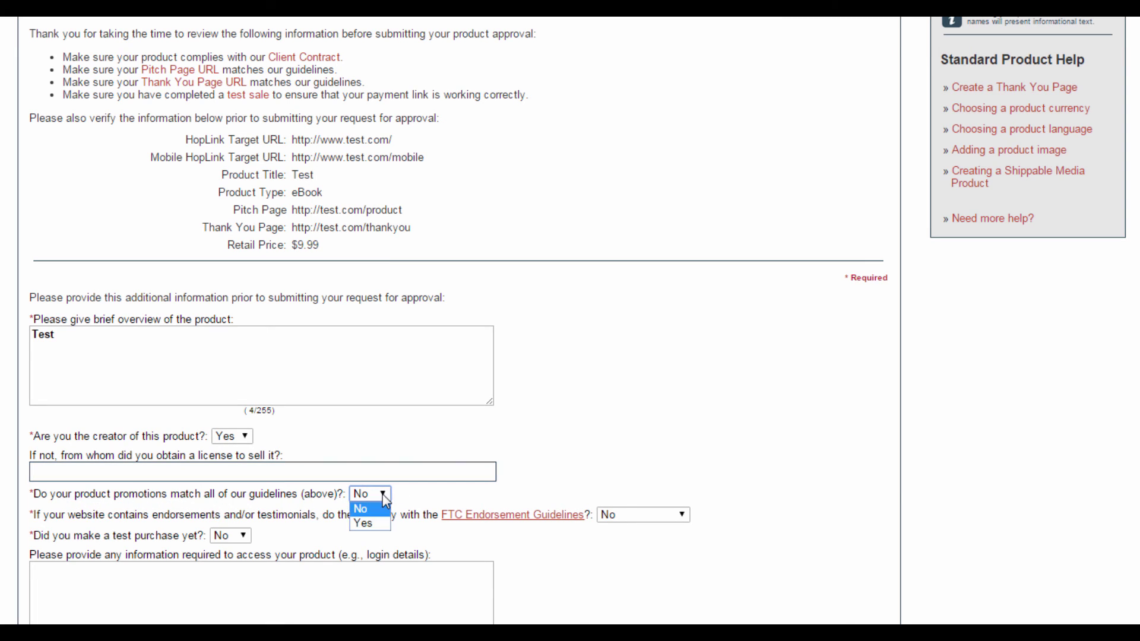
left_click(367, 523)
left_click(669, 521)
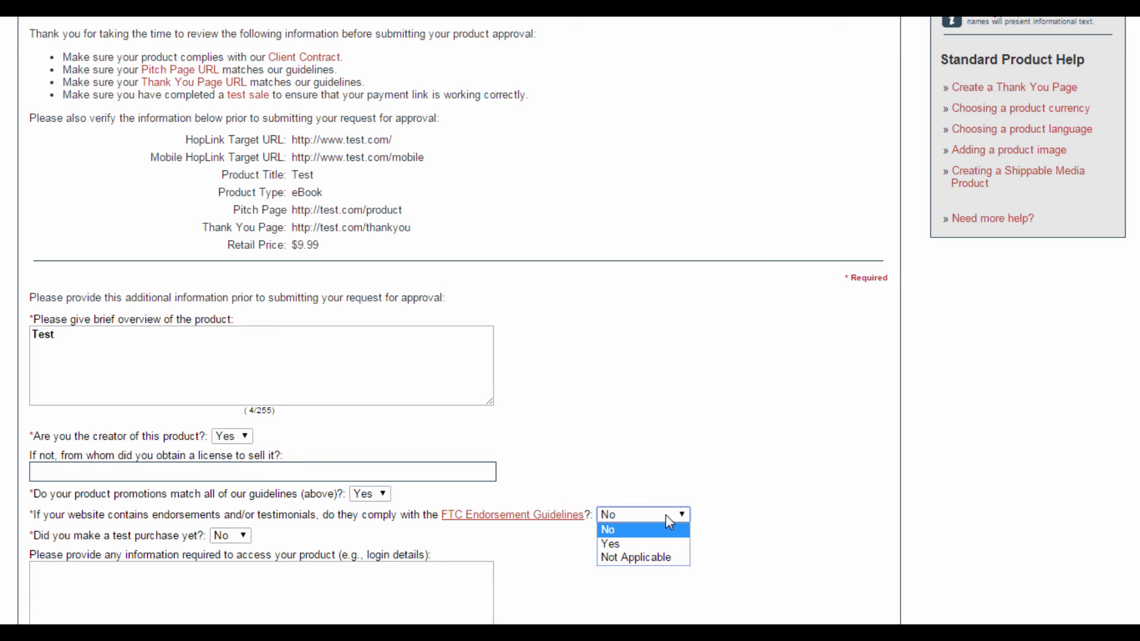
left_click(616, 545)
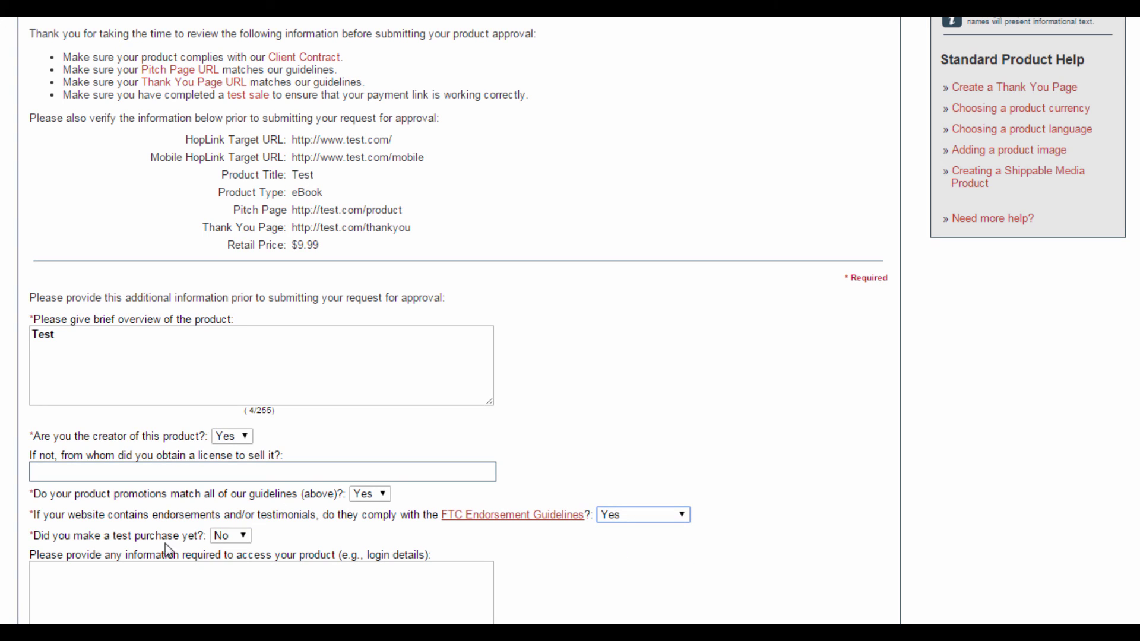
left_click(241, 537)
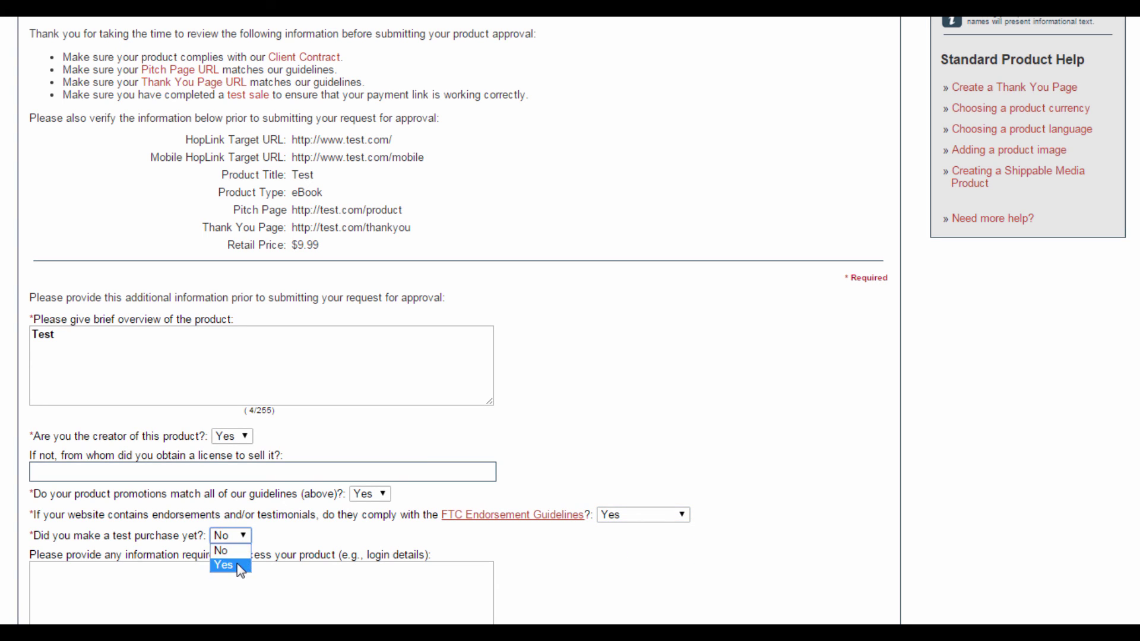
left_click(240, 567)
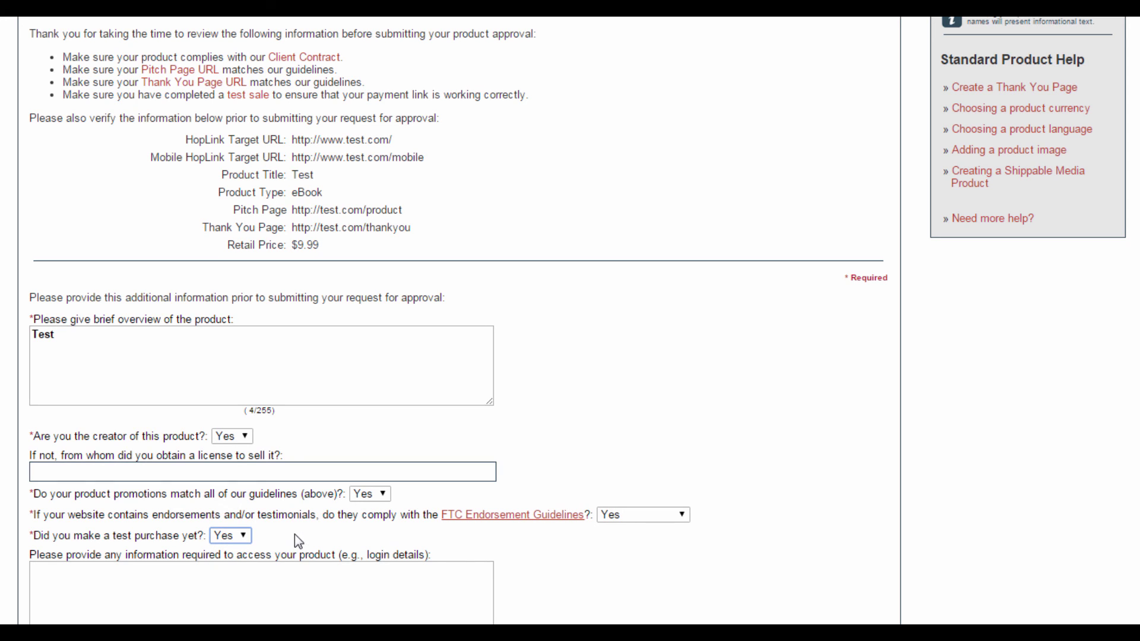
scroll(294, 534, "down", 1)
left_click(102, 497)
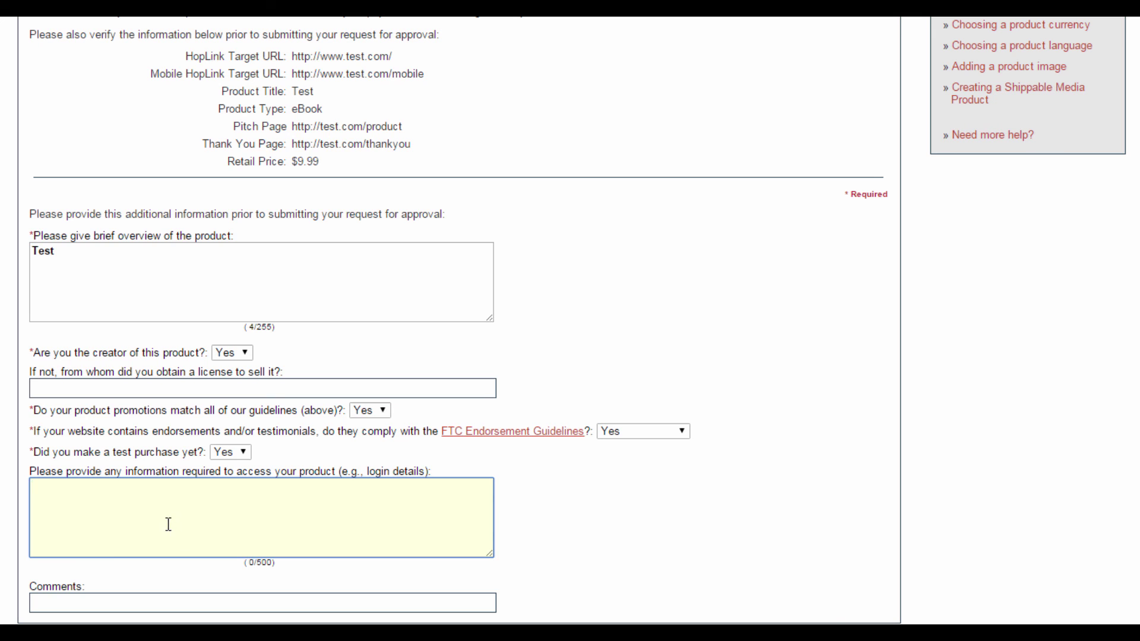
Submit the product approval request and dismiss the confirmation alert
scroll(184, 502, "down", 1)
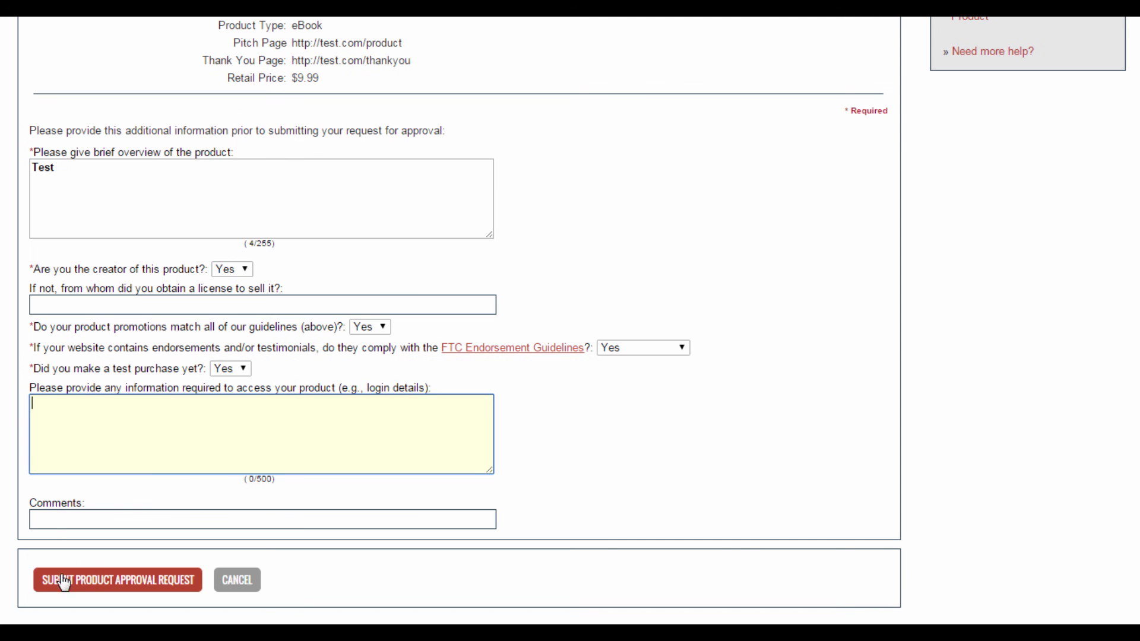
left_click(126, 585)
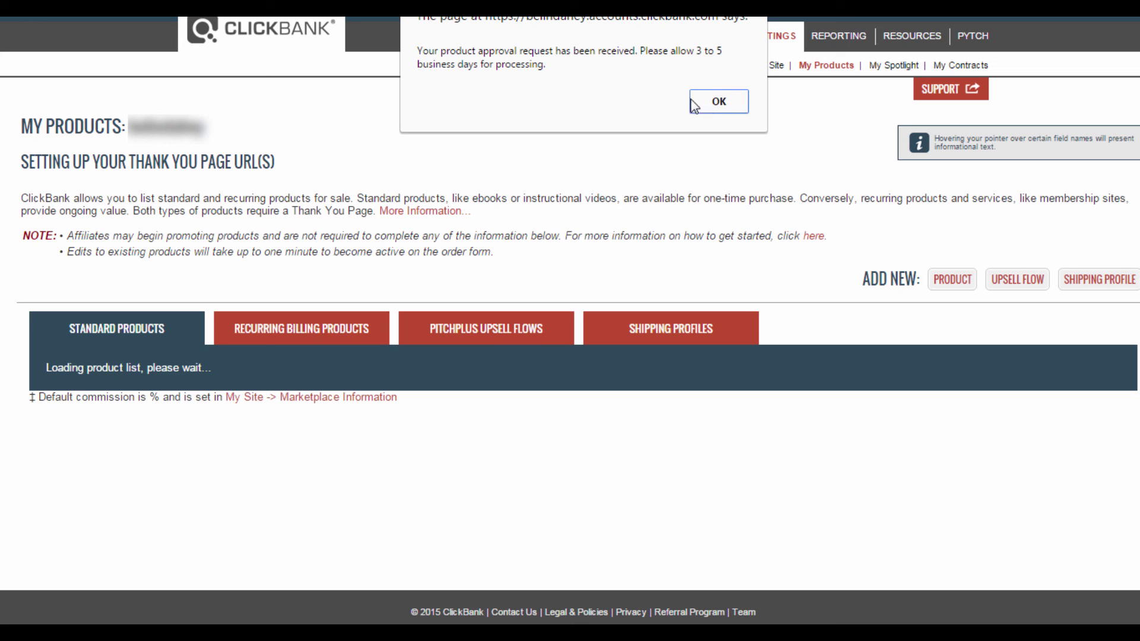
left_click(719, 104)
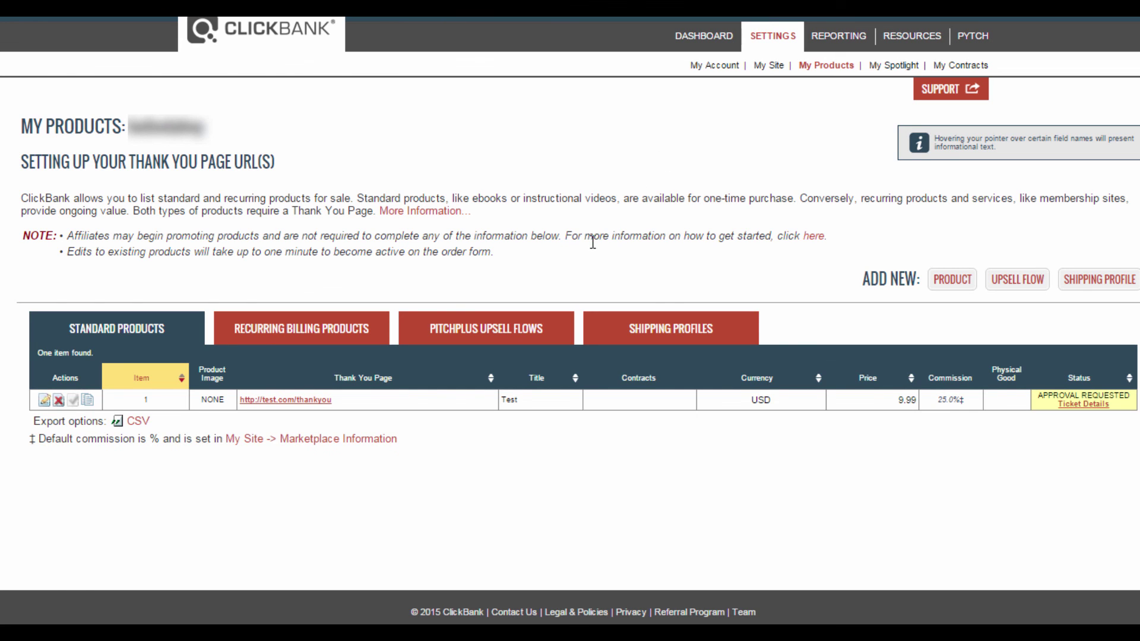